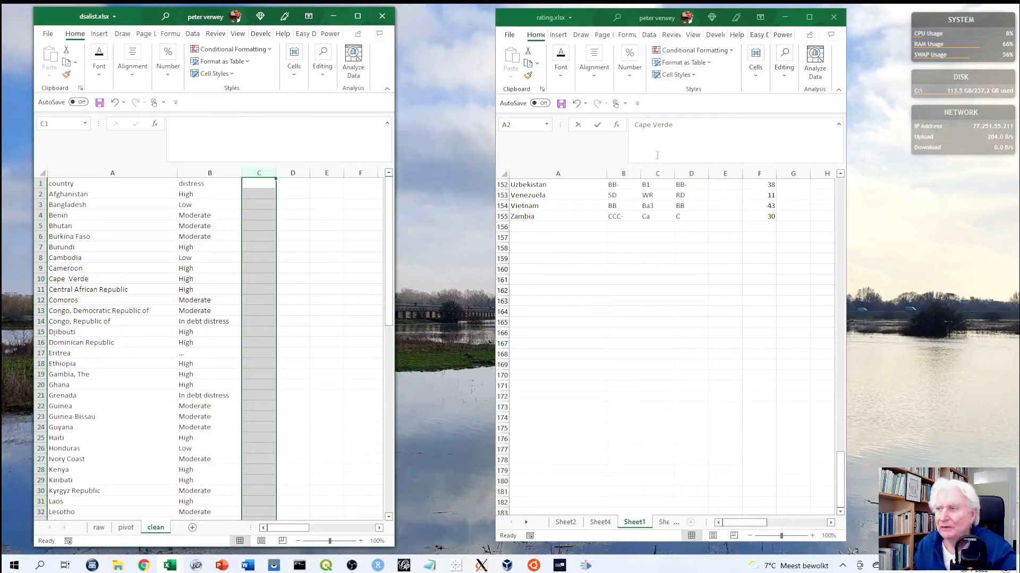
- Enter the column header Moody's in cell C1 of the clean sheet in dsalist.xlsx
left_click(841, 477)
left_click_drag(841, 476, 841, 207)
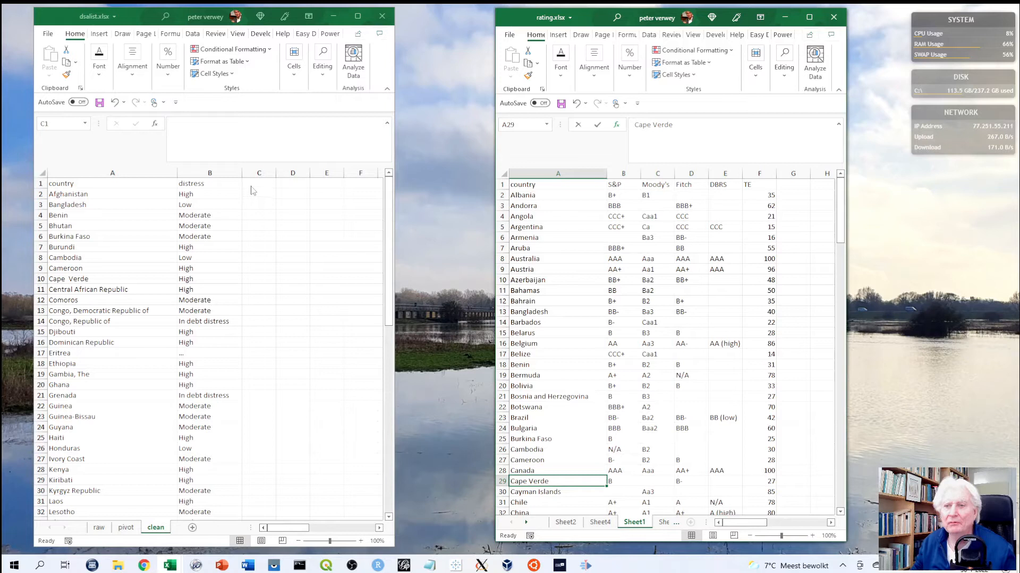
key("ctrl+space")
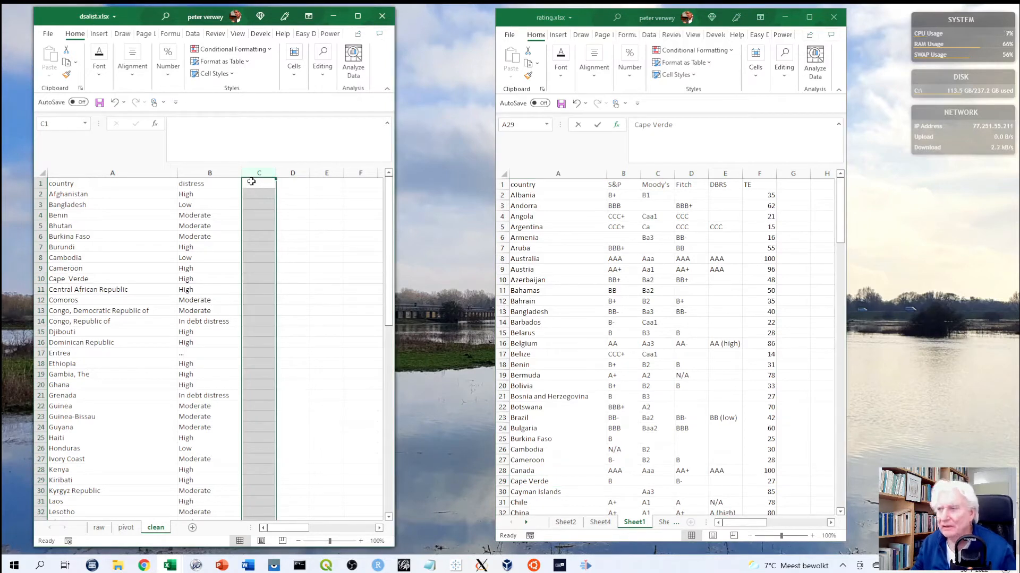
left_click(255, 181)
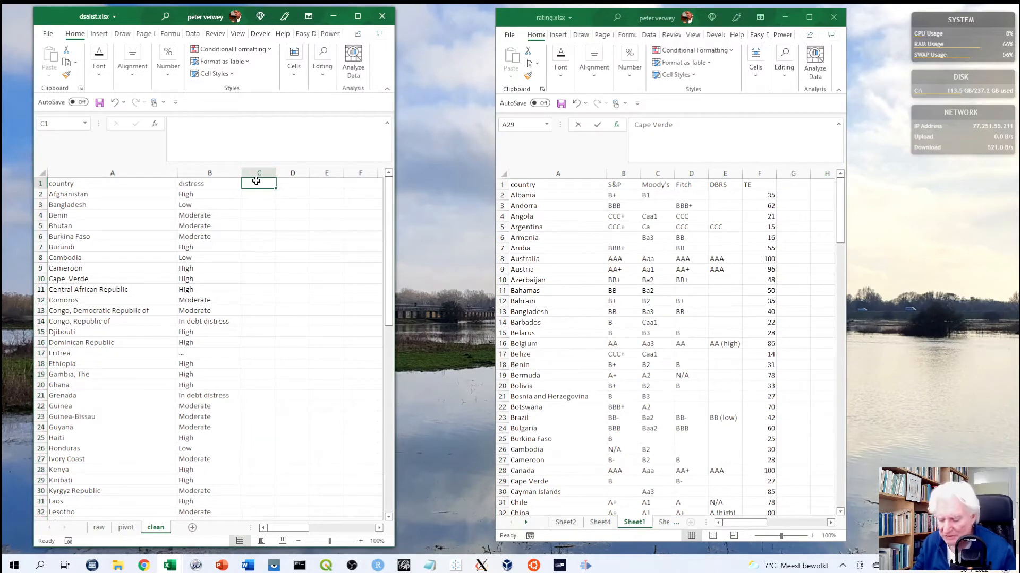
type("Moody")
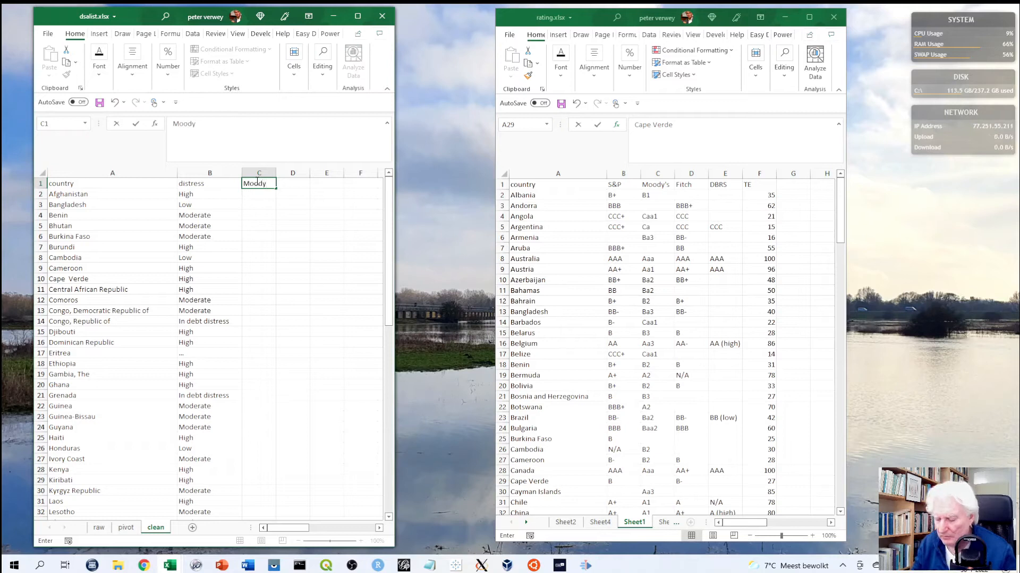
key("BackSpace")
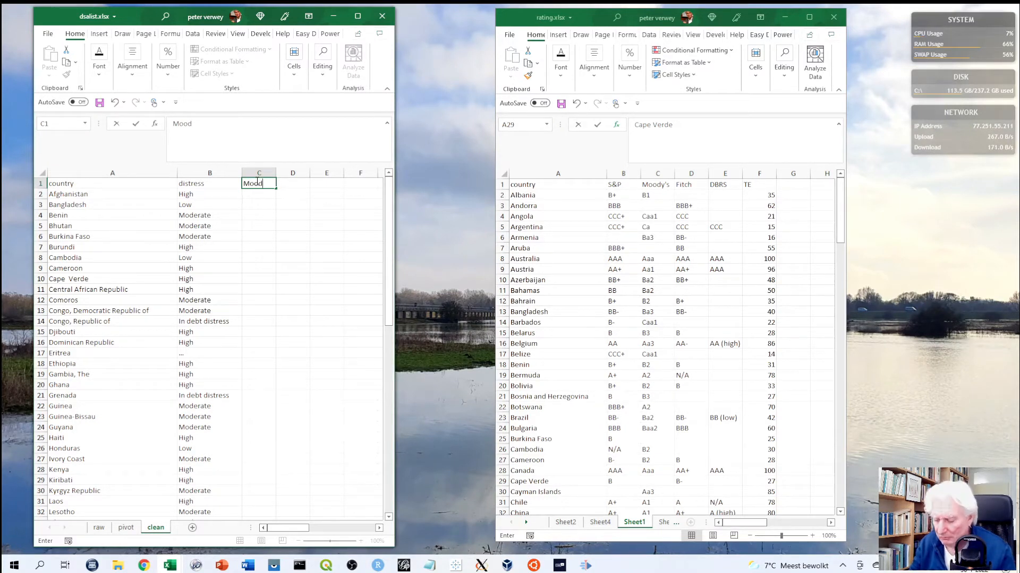
key("BackSpace")
type("y")
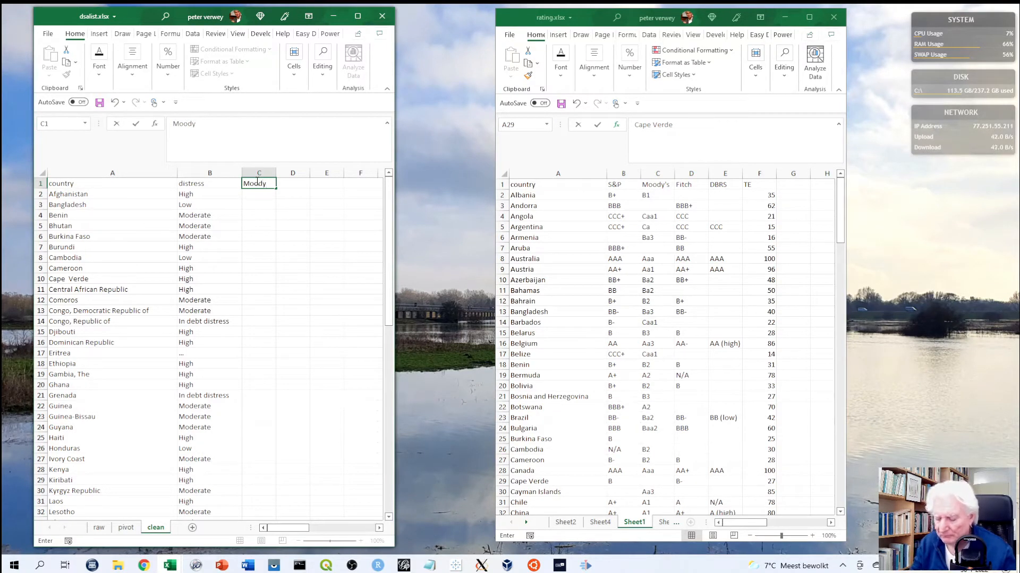
type("'s")
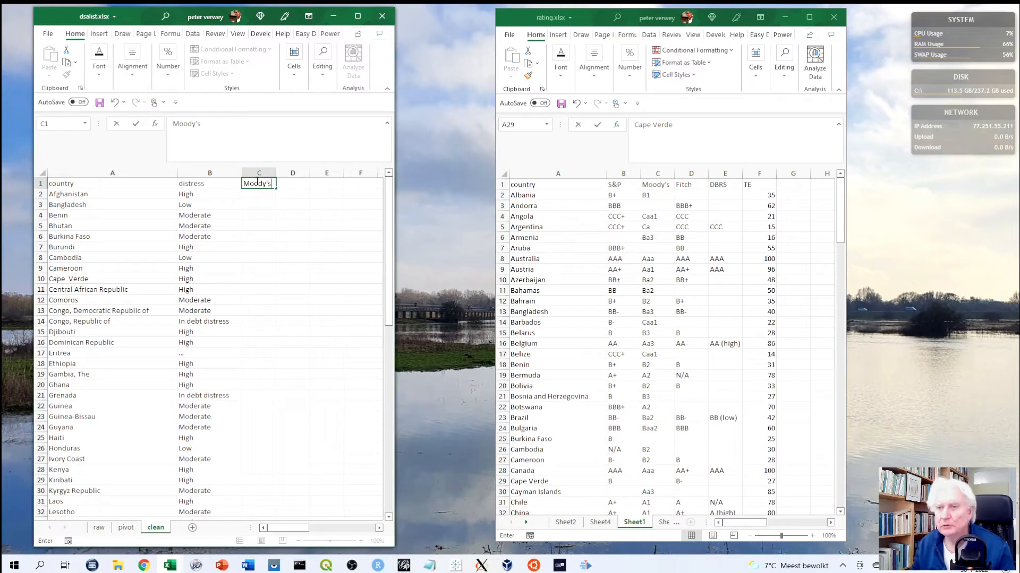
key("Return")
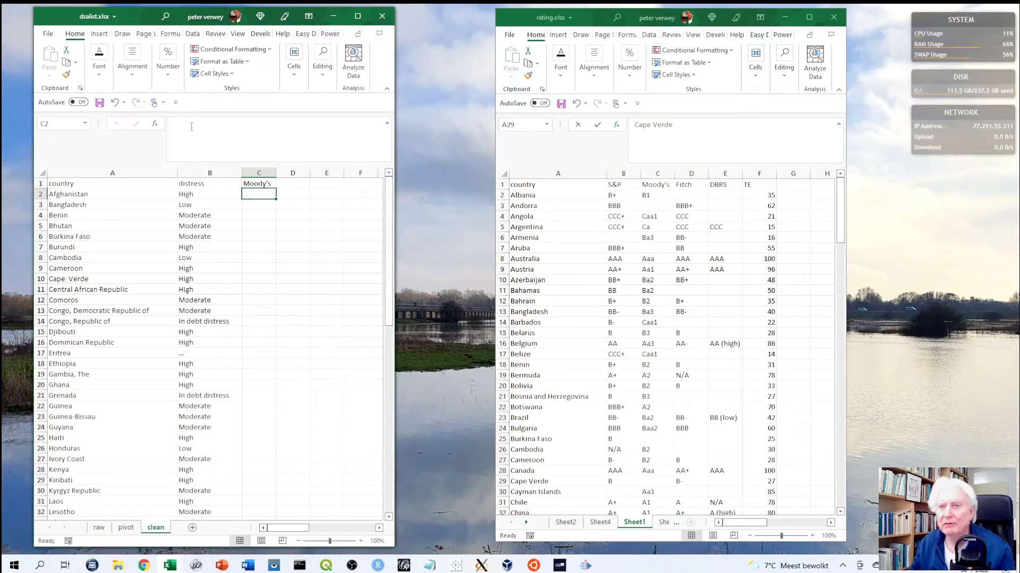
- Insert a VLOOKUP function in C2 with the country range A2:A71 as the lookup value
left_click(155, 124)
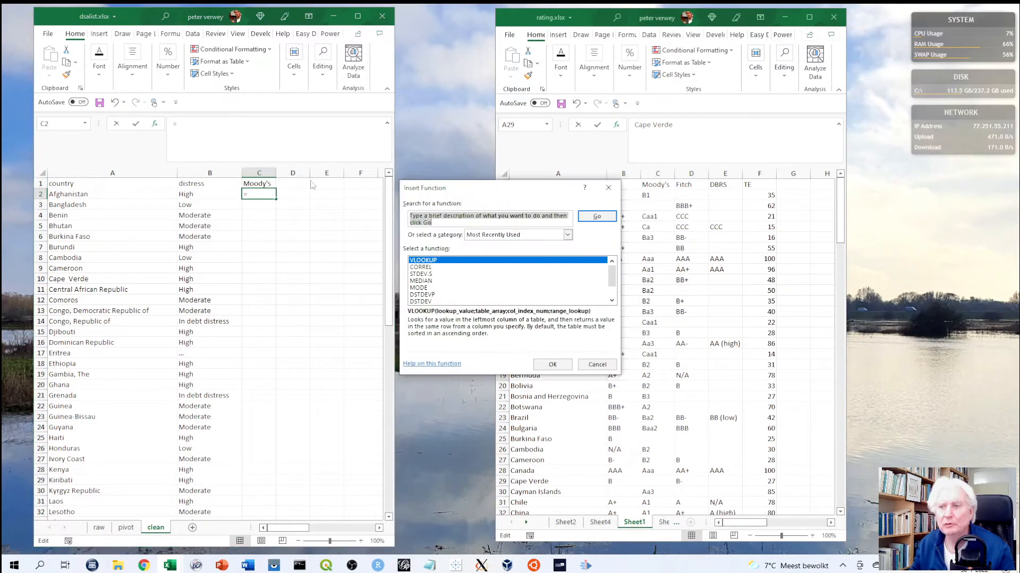
left_click(552, 365)
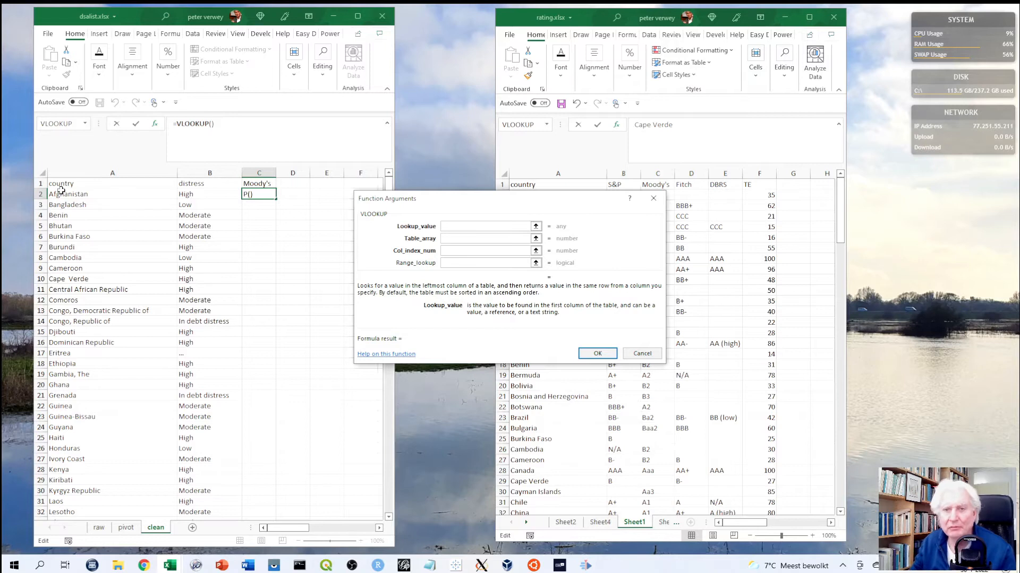
left_click_drag(61, 193, 78, 500)
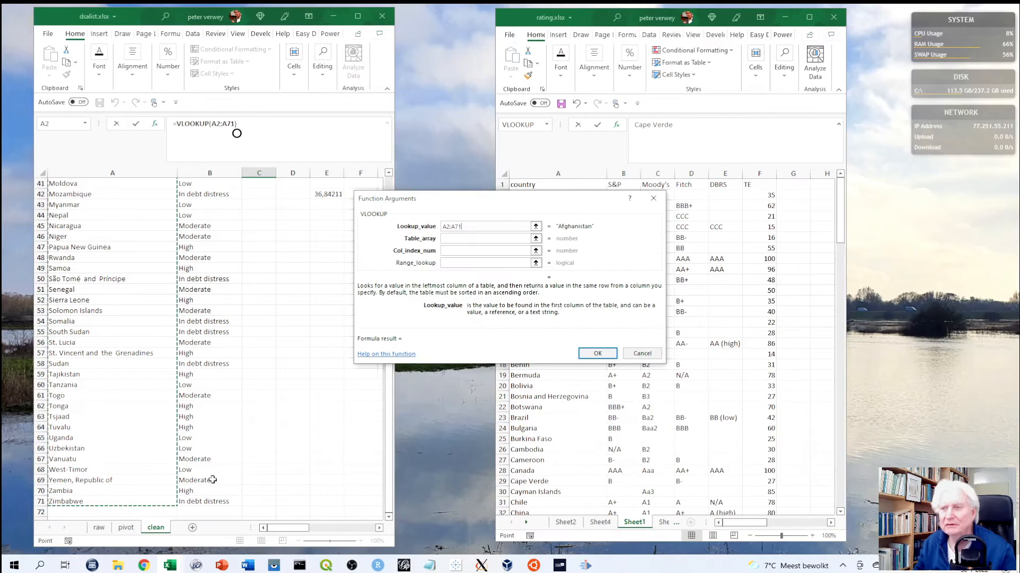
- Set the table array of the Moody's lookup to $A$2:$F$155 on Sheet1 of rating.xlsx
left_click(452, 238)
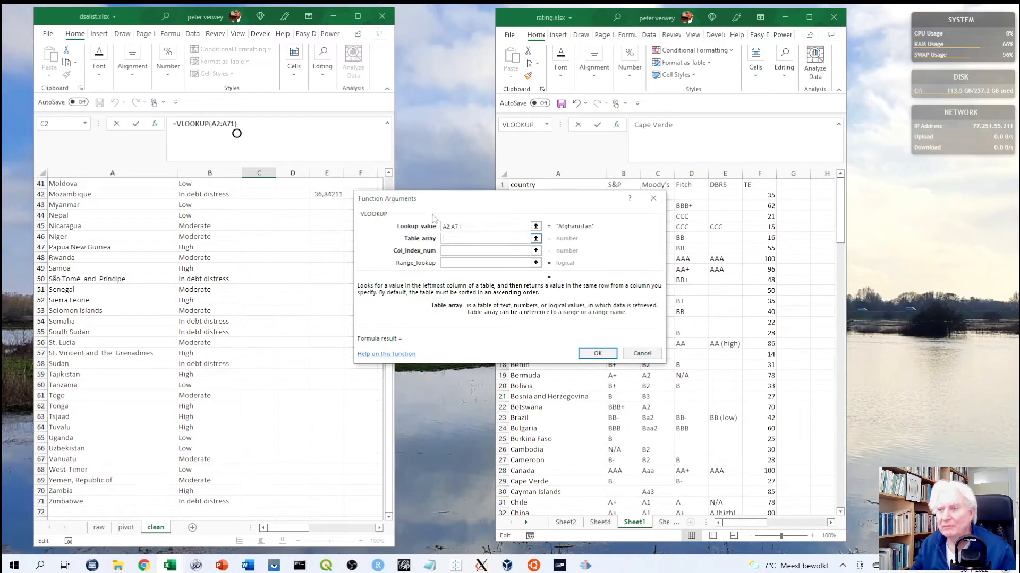
left_click_drag(456, 201, 220, 147)
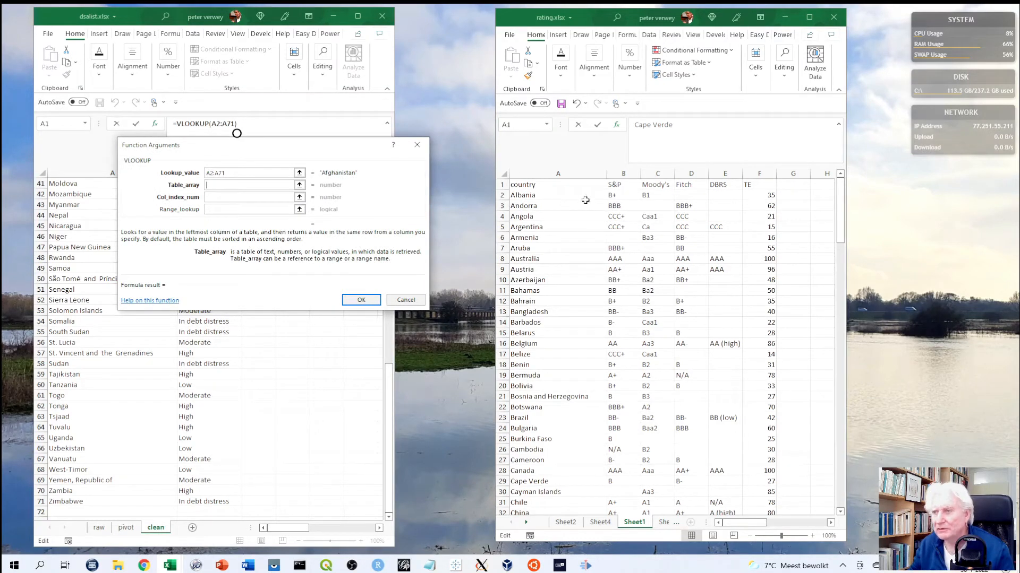
left_click_drag(532, 197, 757, 571)
mouse_move(743, 480)
left_mouse_down()
mouse_move(741, 467)
mouse_move(760, 472)
left_mouse_up()
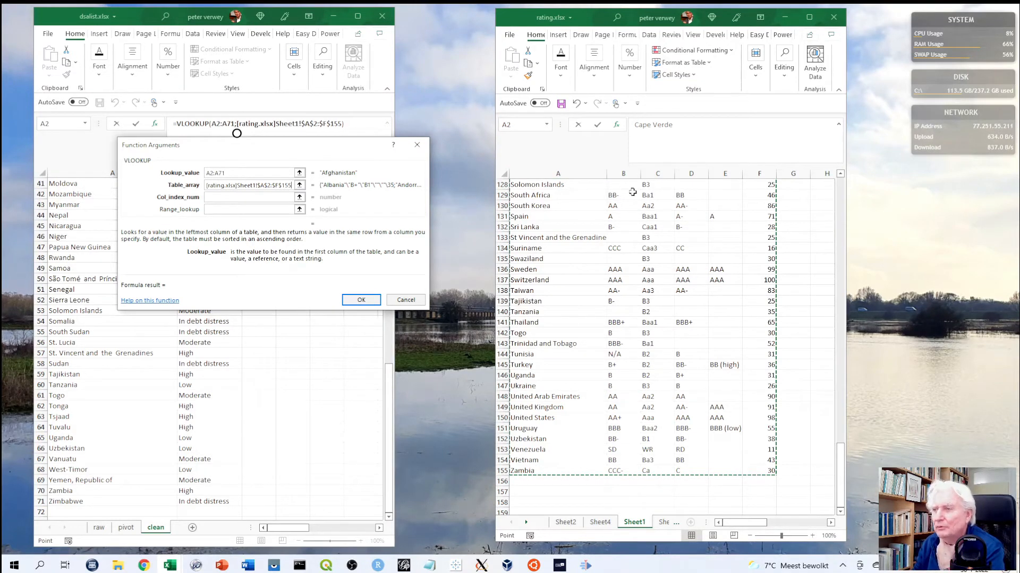
- Set the column index to 3 and the range lookup to FALSE, and complete the Moody's VLOOKUP
left_click(211, 196)
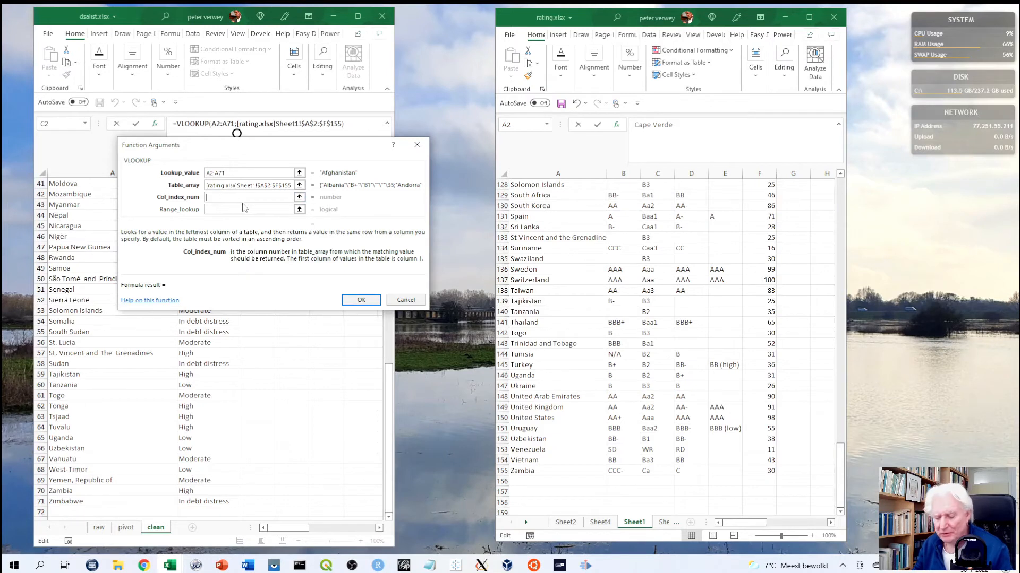
type("3")
left_click(288, 209)
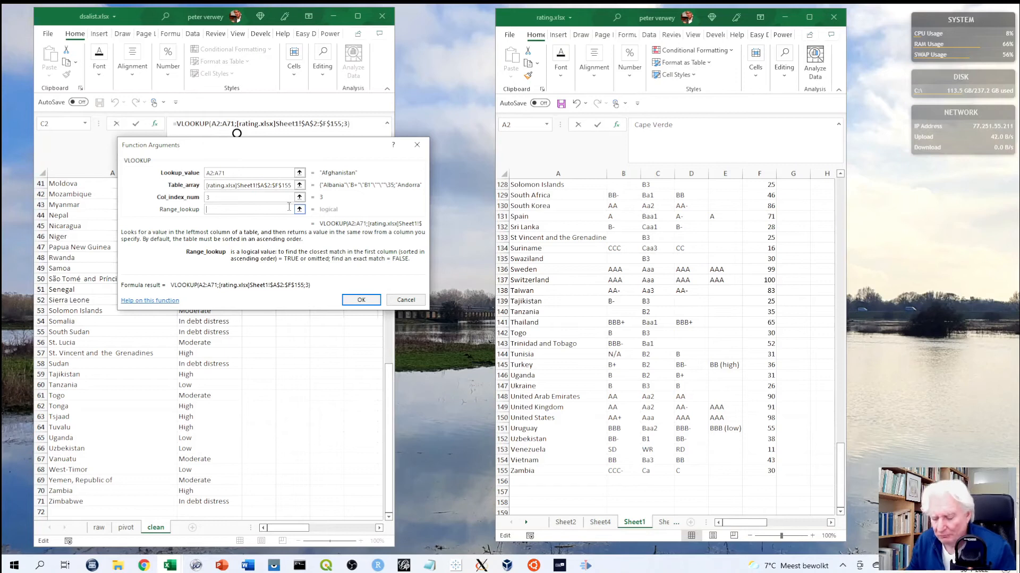
type("False")
key("BackSpace")
key("BackSpace")
key("BackSpace")
key("BackSpace")
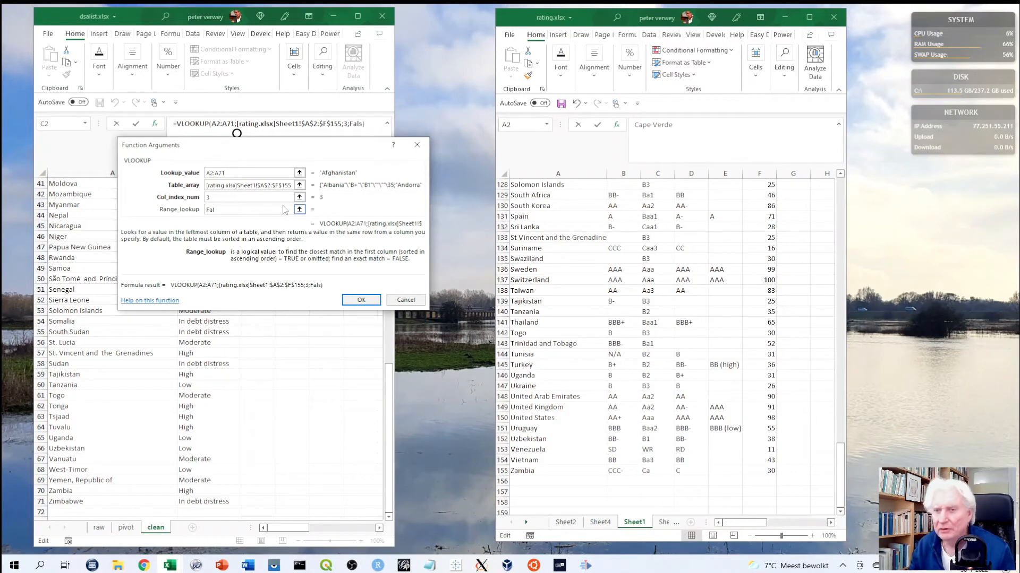
type("ALSE")
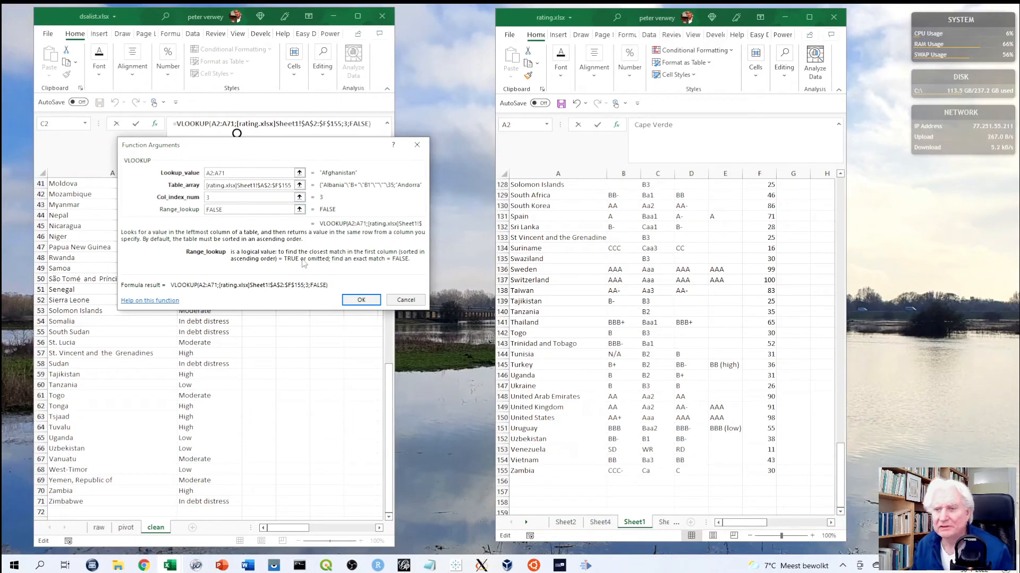
left_click(361, 300)
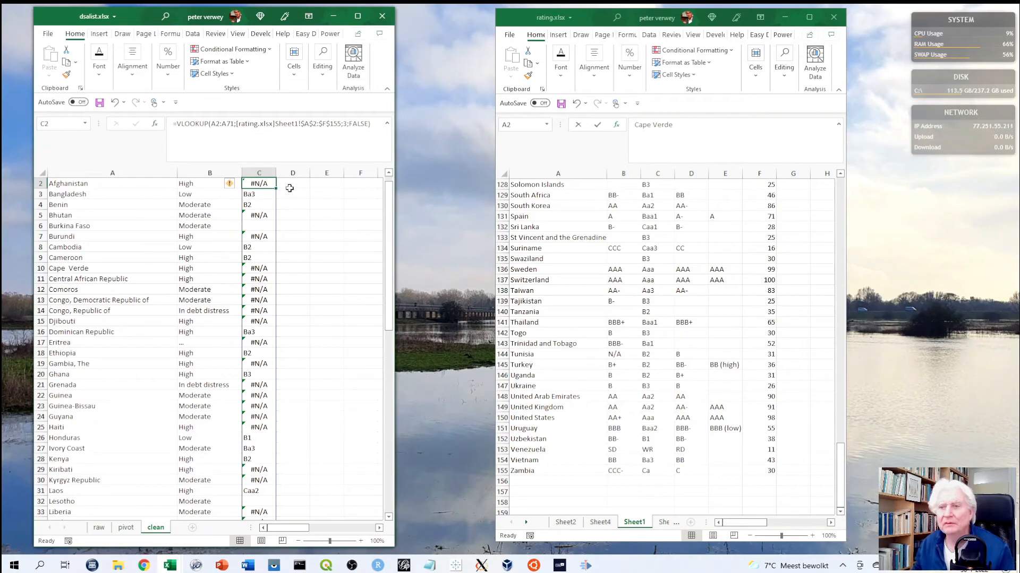
- Review the Moody's column down to the last country, and enter the header TE in cell D1
scroll(387, 205, "up", 1)
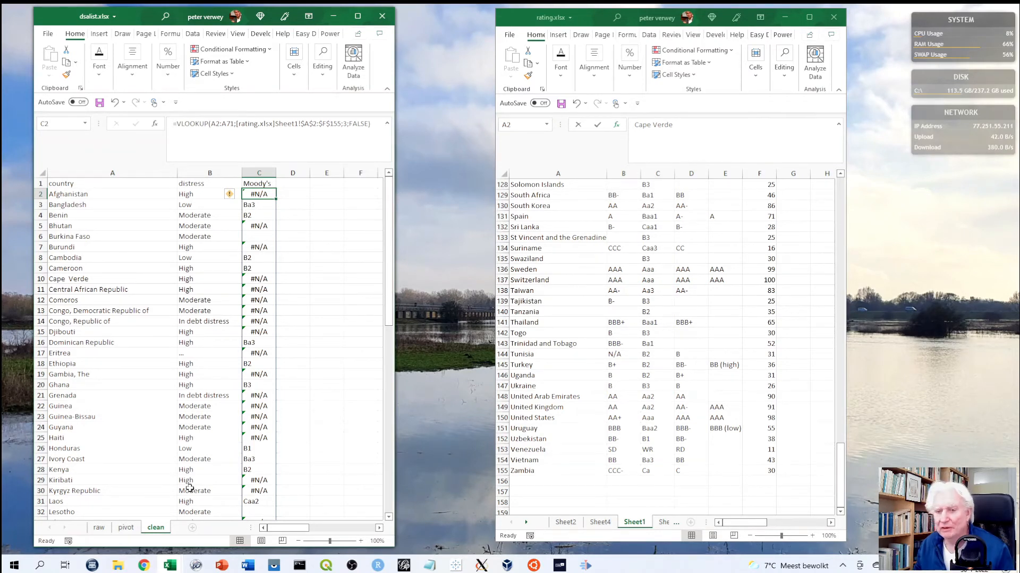
left_click_drag(391, 303, 377, 543)
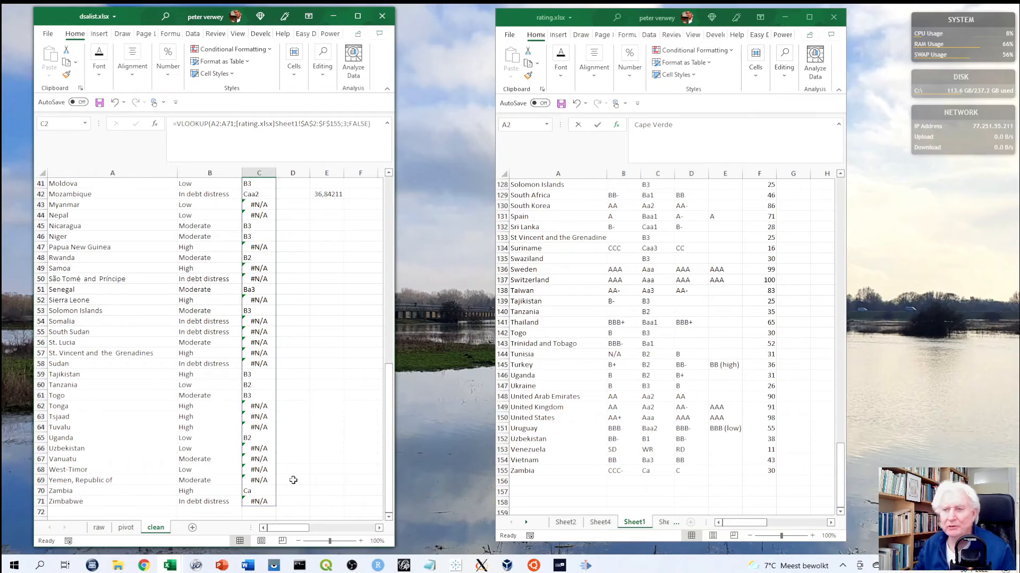
left_click_drag(387, 406, 400, 151)
left_click(302, 187)
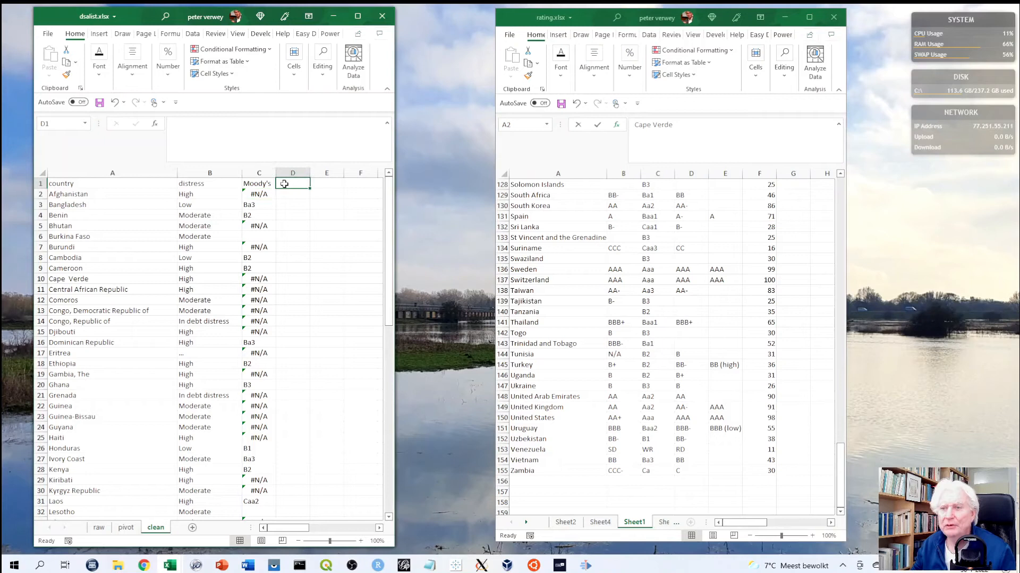
type("TE")
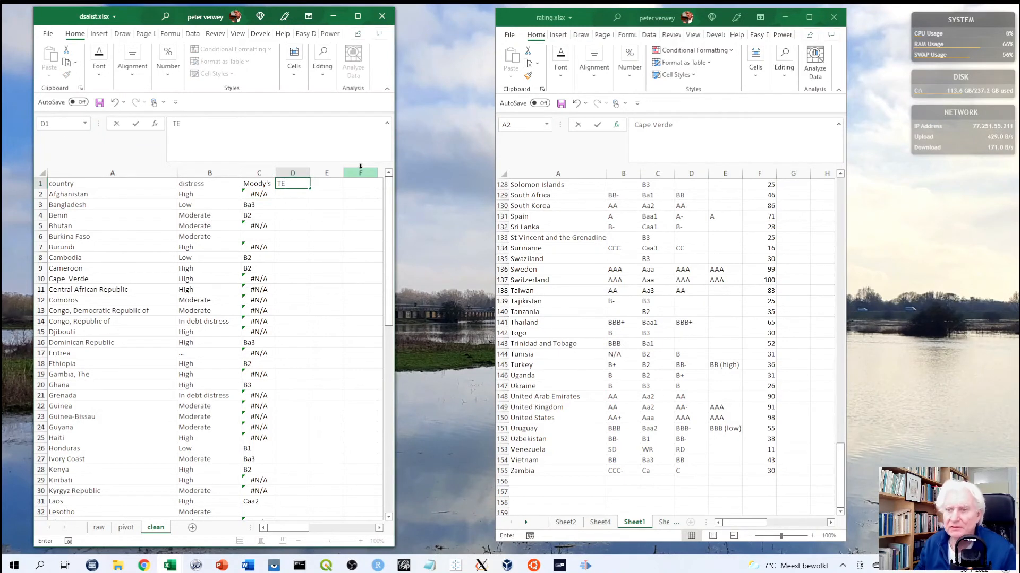
- Insert a VLOOKUP function in D2 with the country range A2:A71 as the lookup value
left_click(281, 196)
type("=")
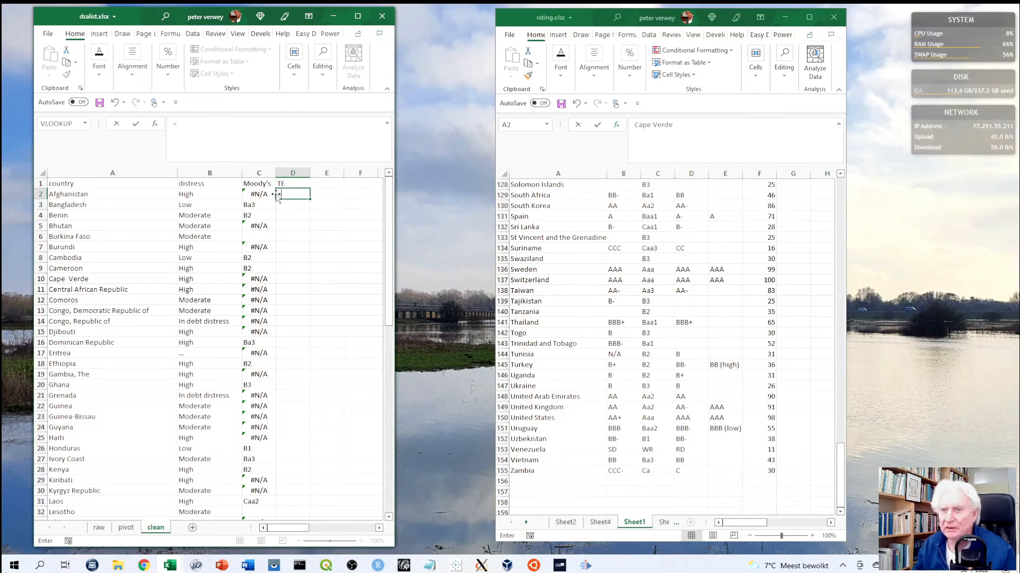
left_click(155, 124)
left_click(190, 209)
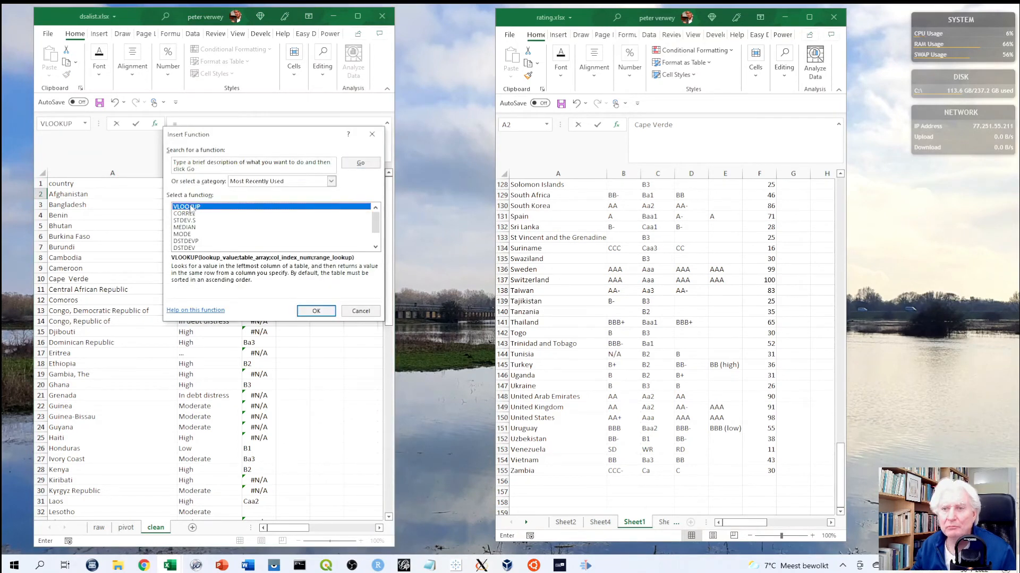
left_click(316, 311)
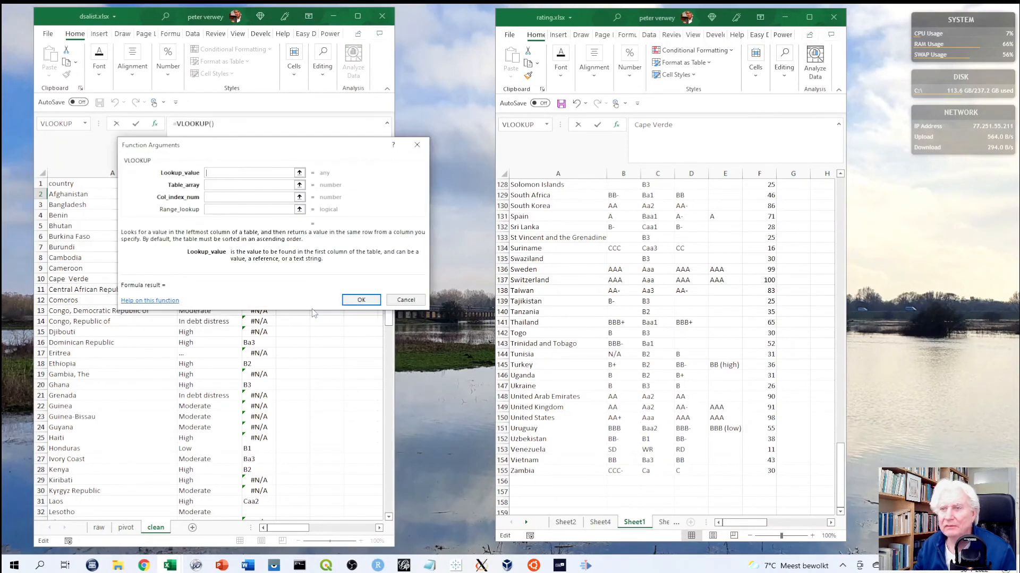
left_click_drag(60, 195, 47, 491)
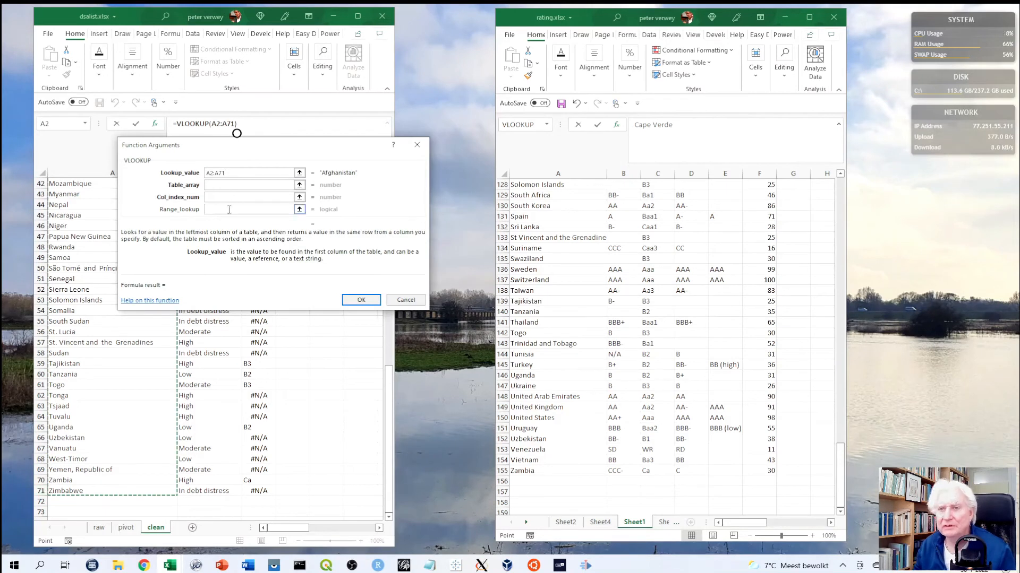
- Set the table array of the TE lookup to $A$2:$F$155 on Sheet1 of rating.xlsx
left_click(212, 185)
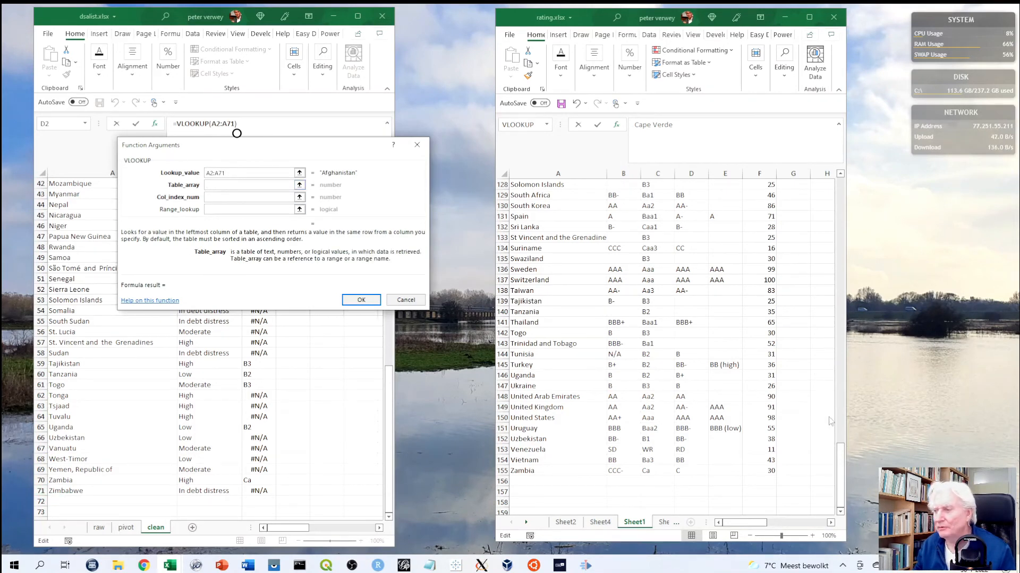
left_click(805, 122)
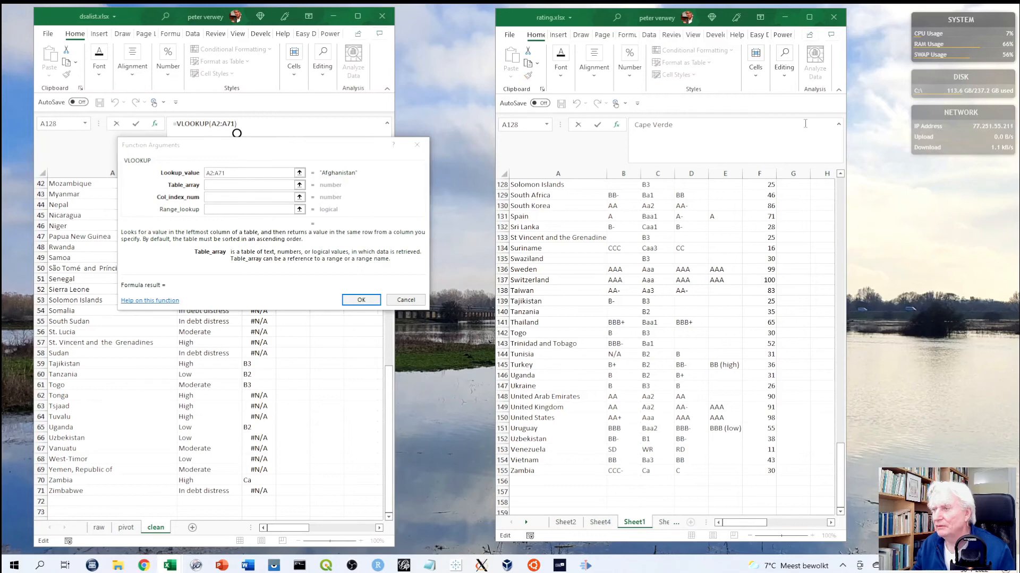
left_click_drag(840, 474, 856, 177)
left_click_drag(518, 196, 763, 449)
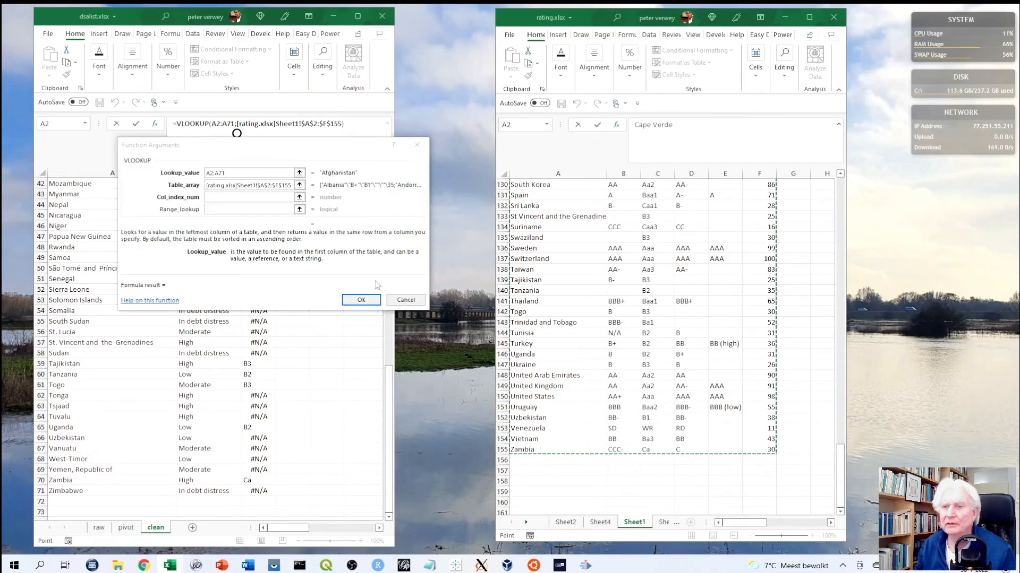
- Set the column index to 6 and the range lookup to 0, and complete the TE VLOOKUP
left_click(212, 198)
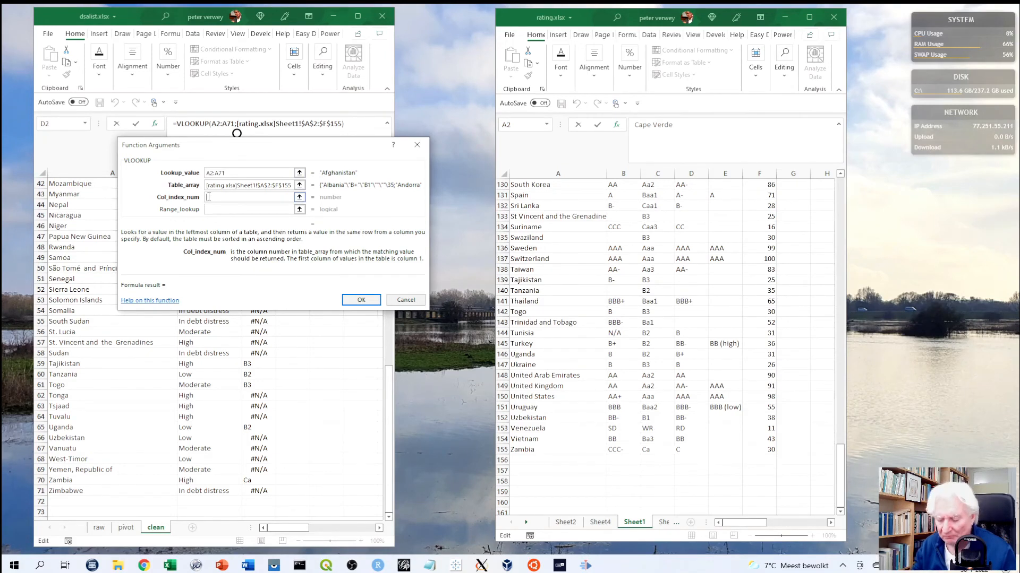
type("6")
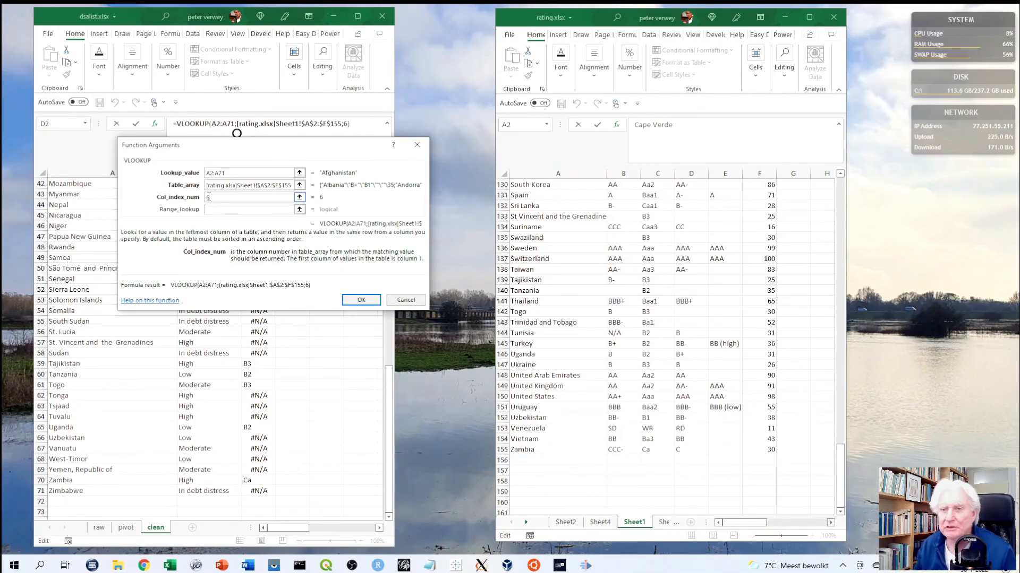
left_click(208, 207)
left_click(208, 207)
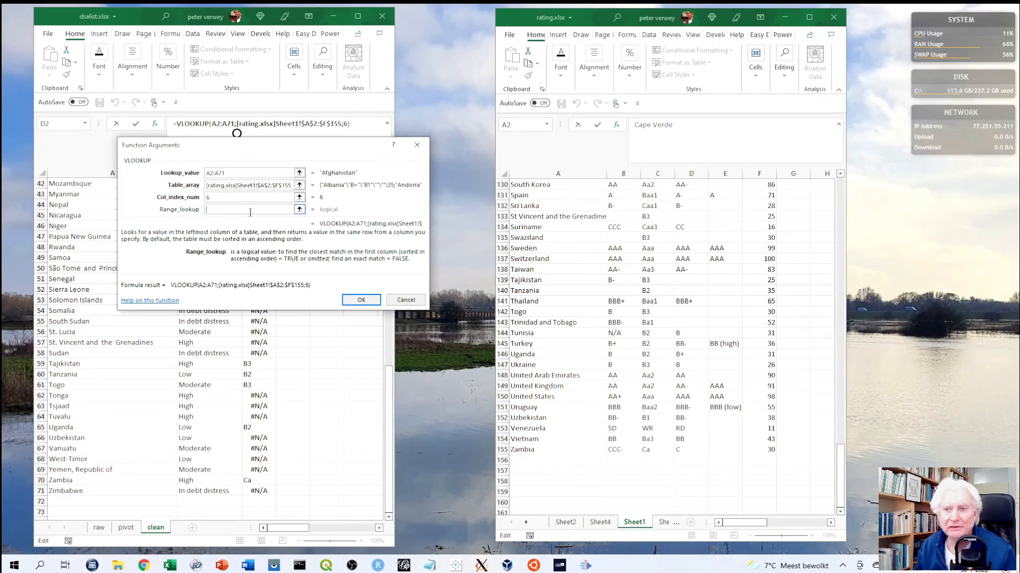
type("0")
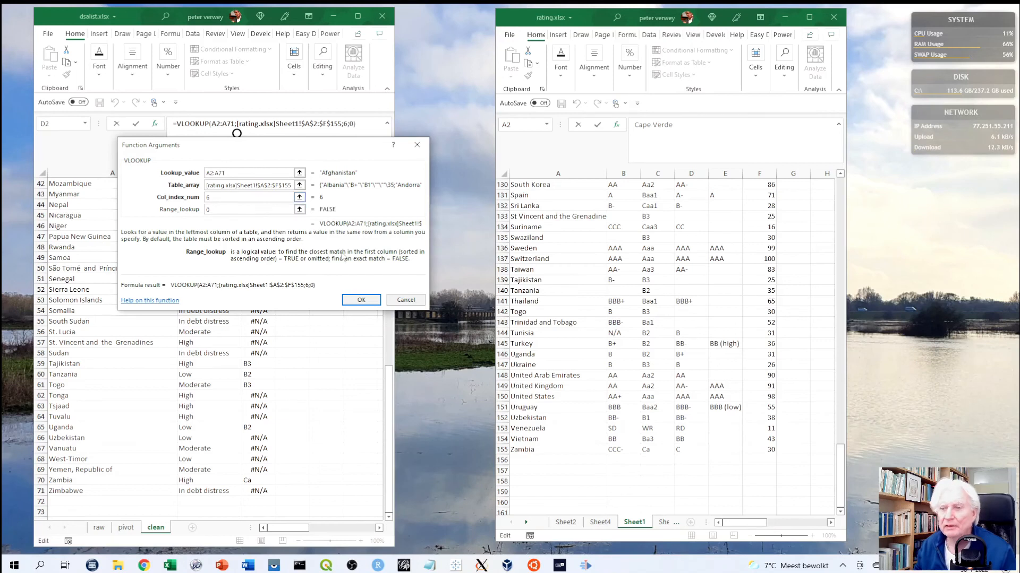
left_click(359, 300)
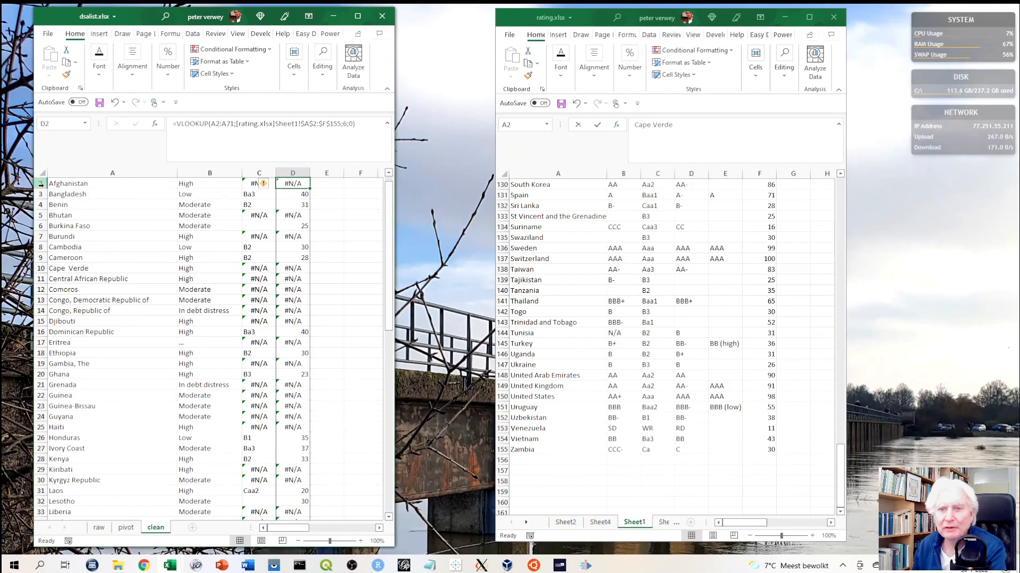
- Maximize the dsalist.xlsx window and add filters to the header row of the country list, starting from cell A1
scroll(366, 194, "up", 1)
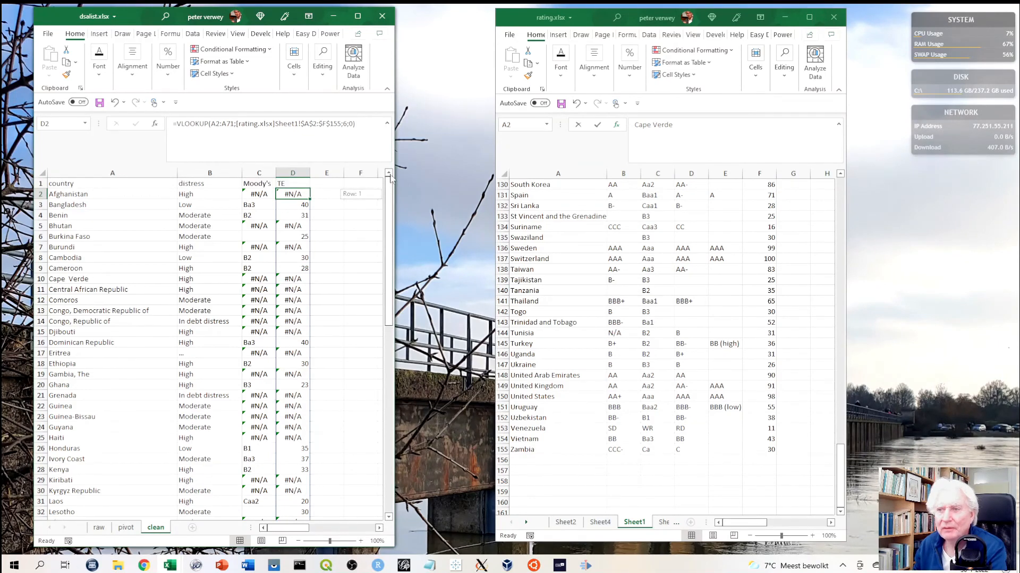
left_click(53, 186)
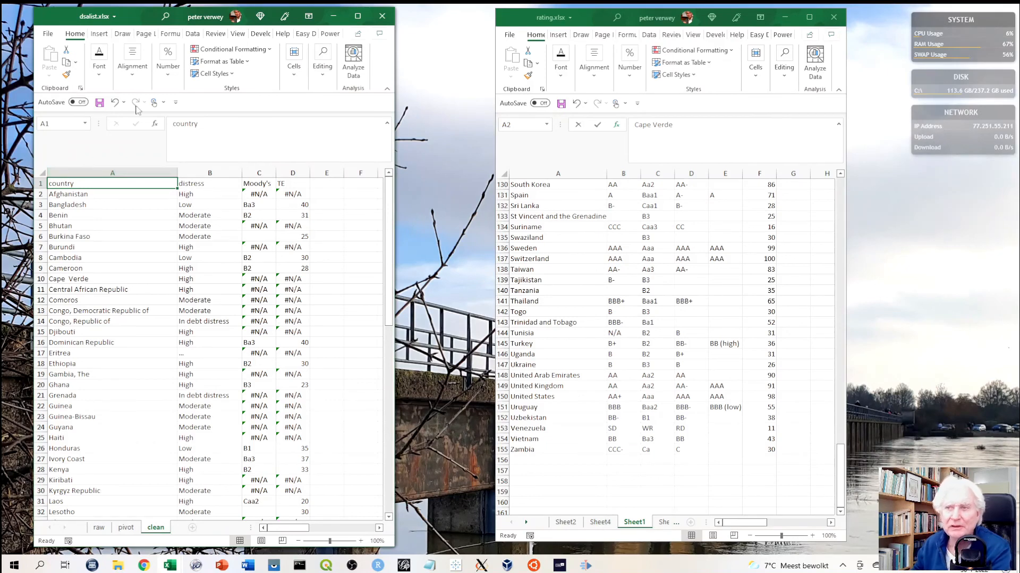
left_click(358, 17)
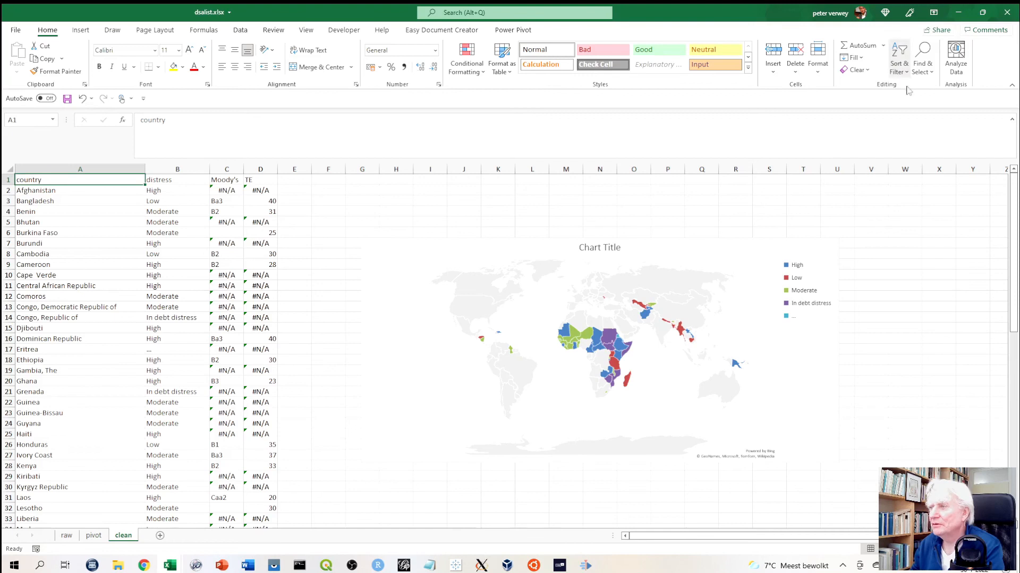
left_click(896, 69)
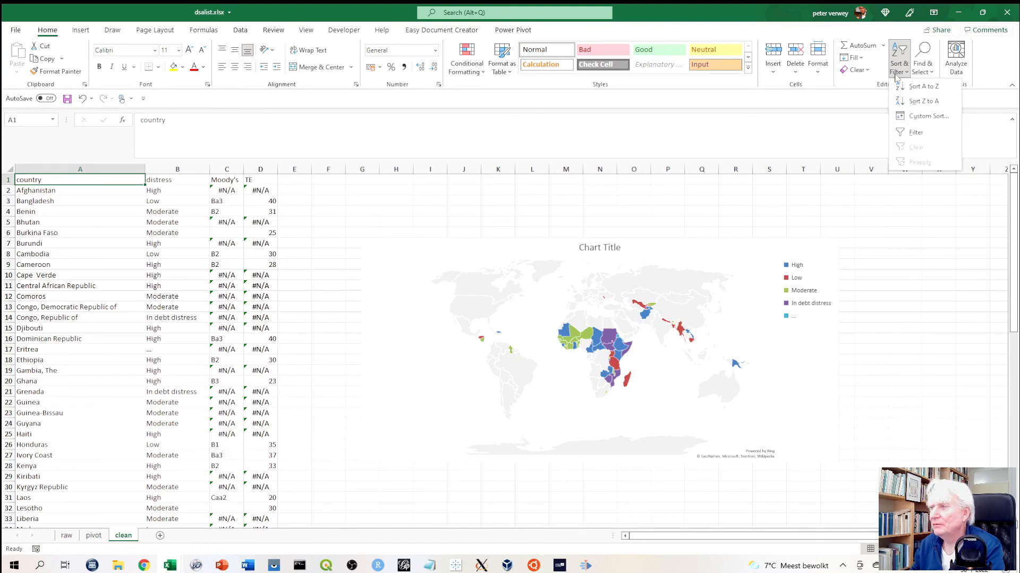
left_click(920, 133)
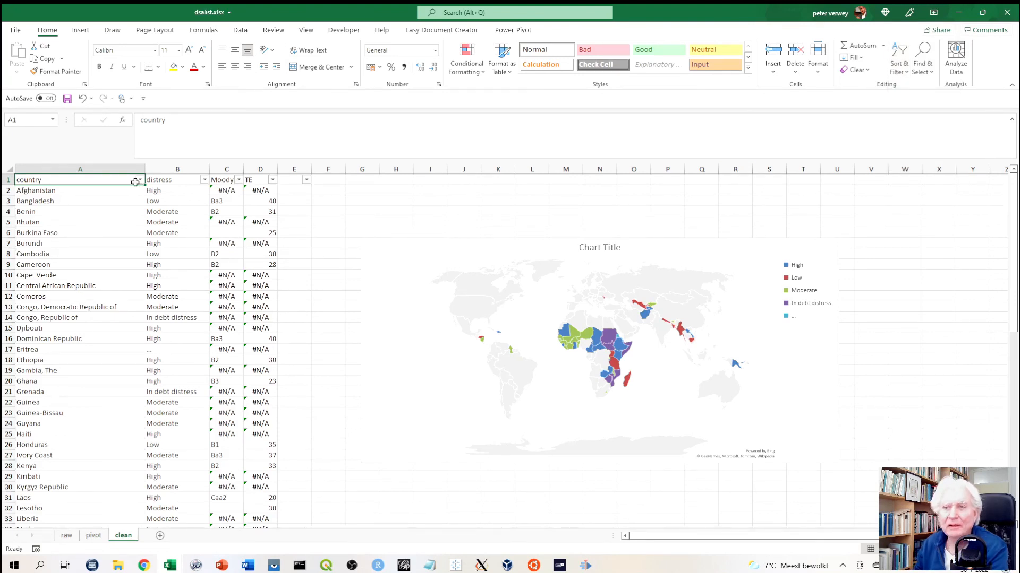
- Filter the Moody's column to exclude the #N/A entries
left_click(239, 180)
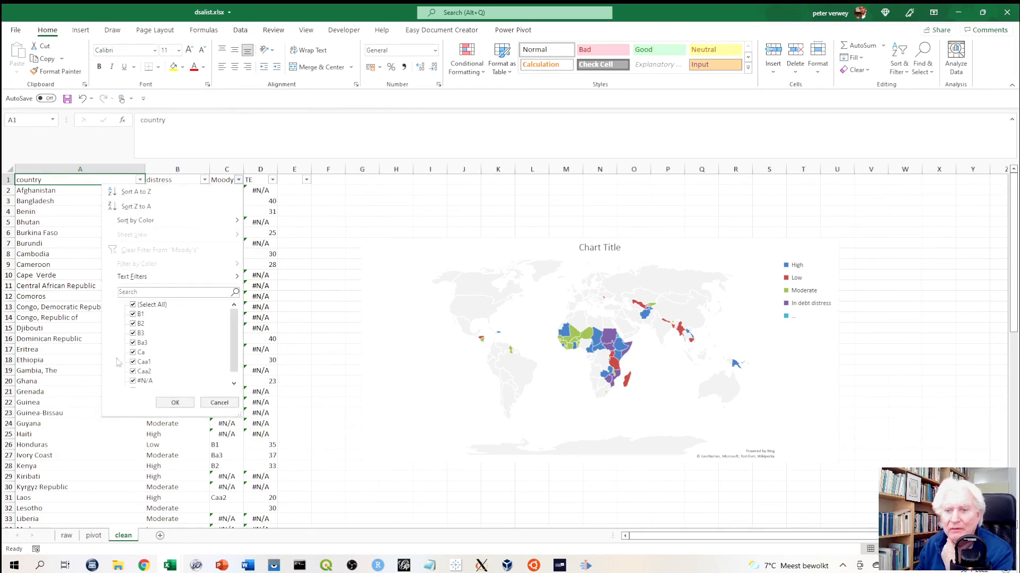
left_click(132, 381)
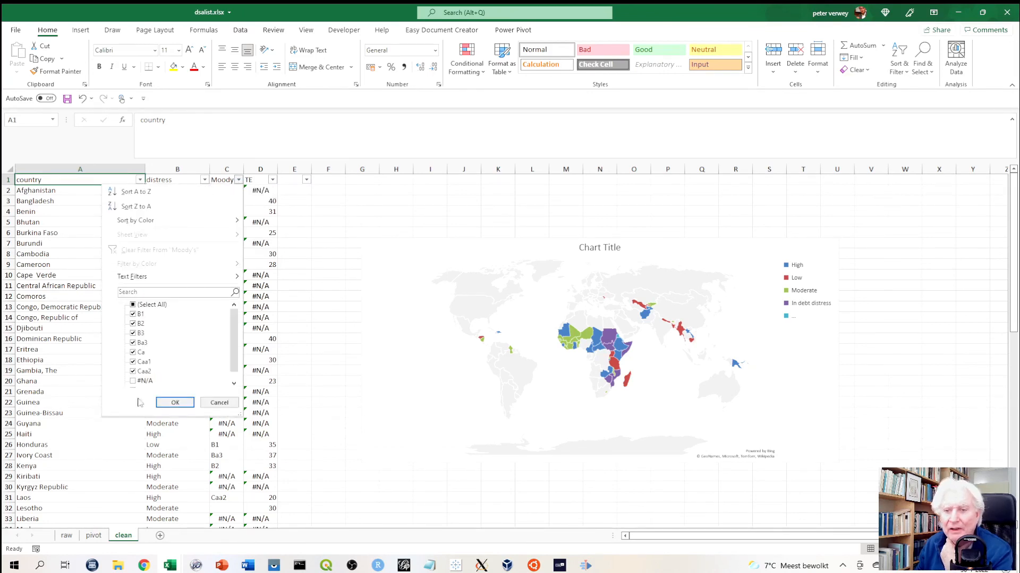
left_click(175, 404)
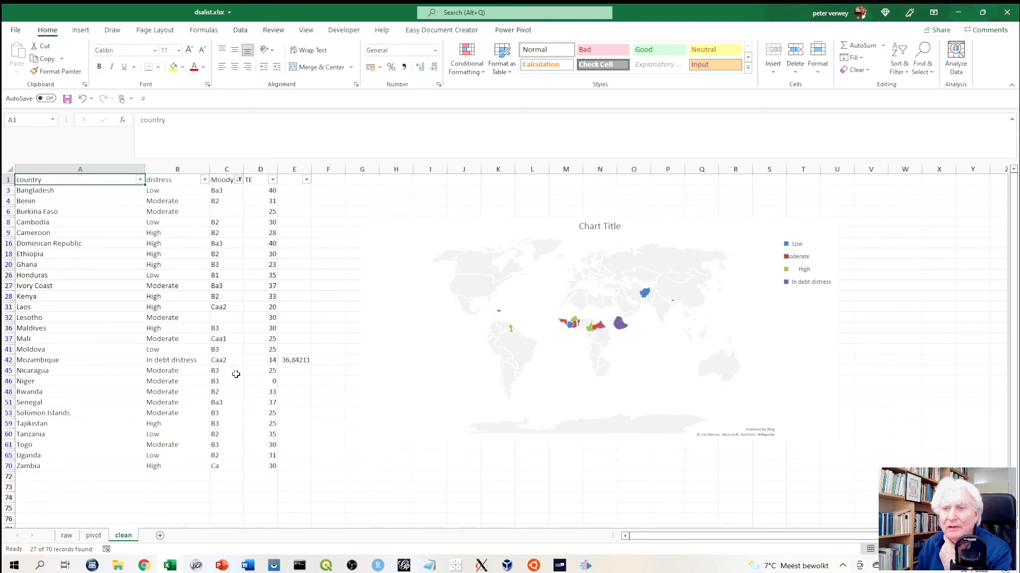